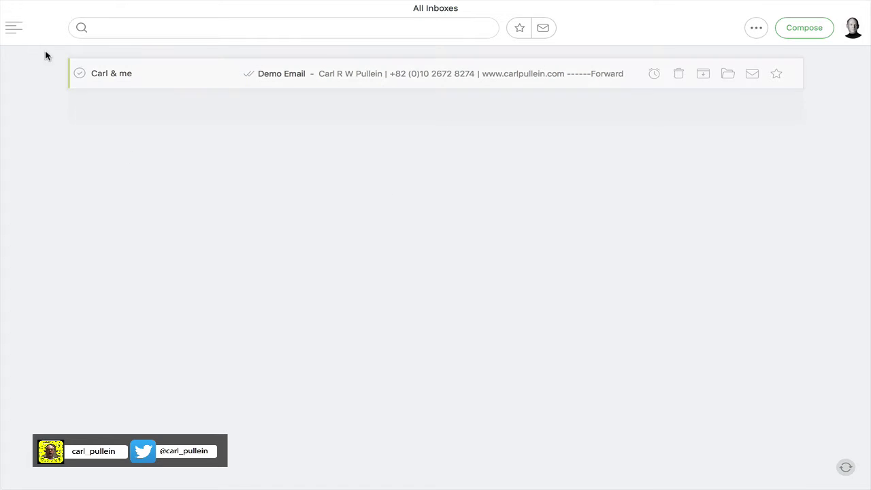
Look through the Fandcorp and Apple accounts, then return to the personal account's inbox holding Demo Email
{"action": "left_click", "coordinate": [15, 29]}
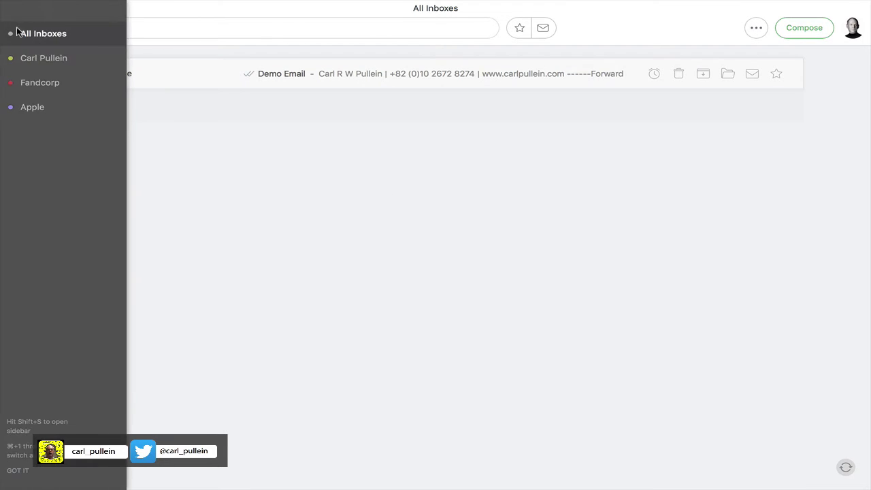
{"action": "left_click", "coordinate": [47, 57]}
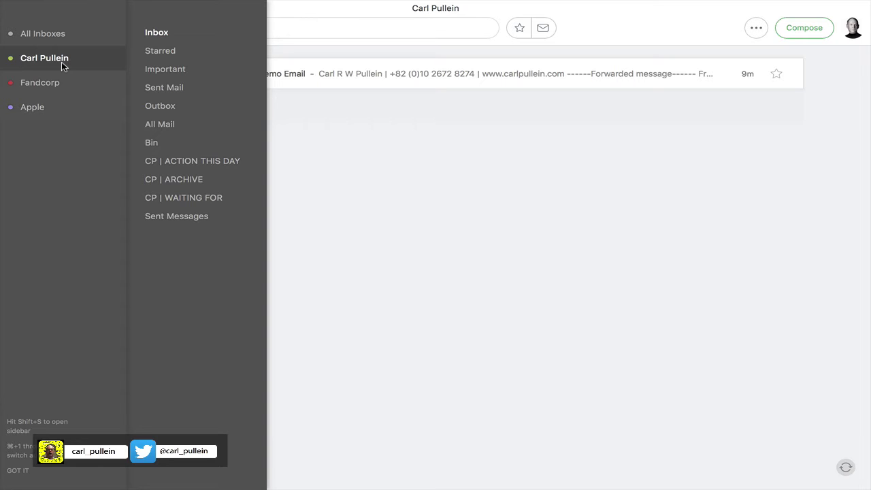
{"action": "left_click", "coordinate": [47, 82]}
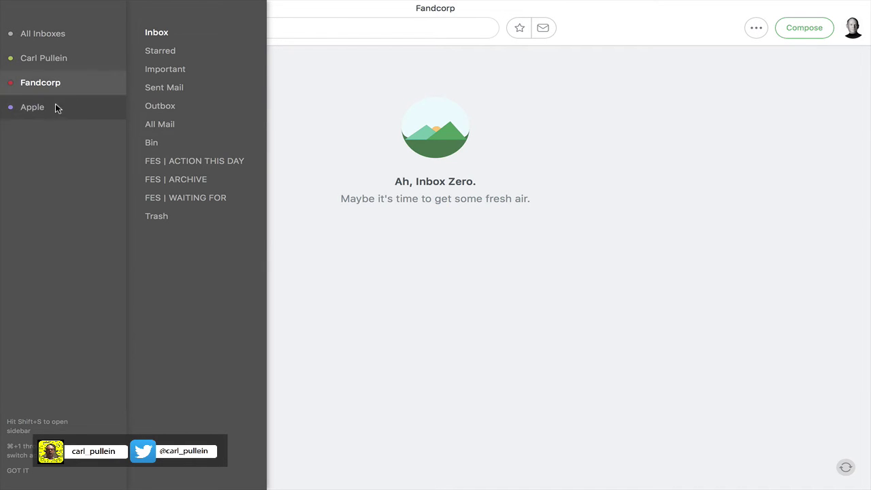
{"action": "left_click", "coordinate": [38, 109]}
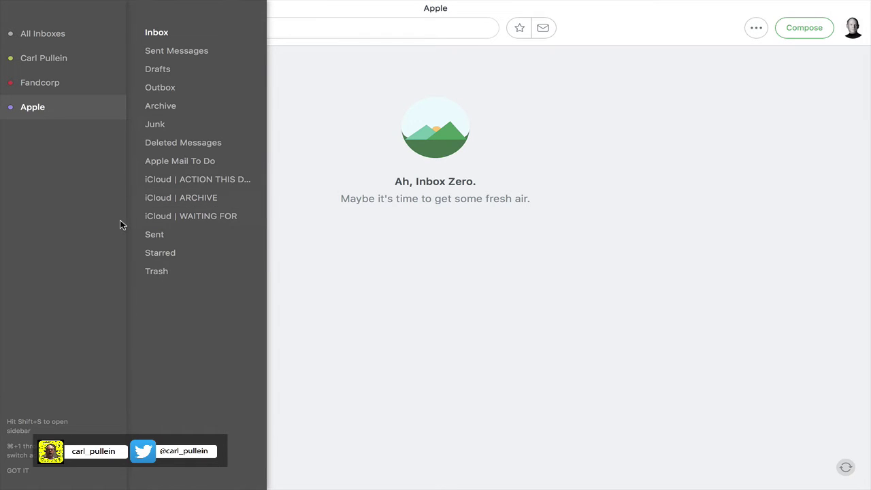
{"action": "left_click", "coordinate": [44, 58]}
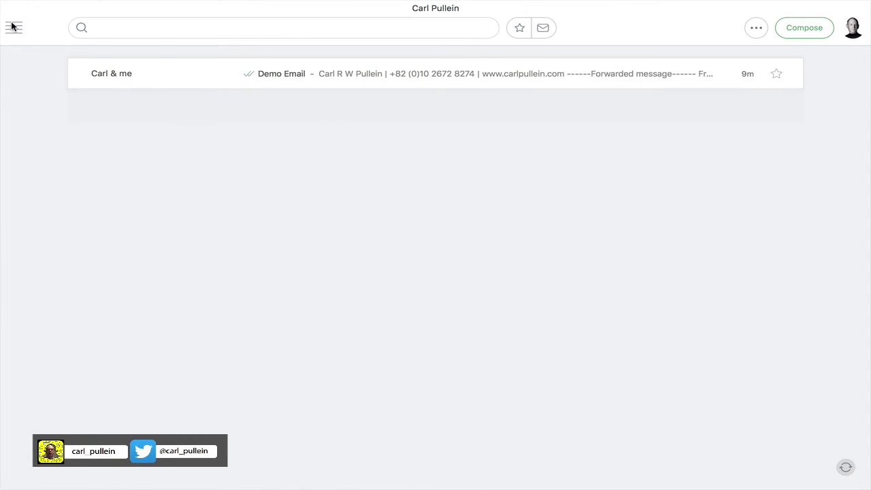
Browse the Fandcorp and Apple folders, then go back to the combined All Inboxes list
{"action": "mouse_move", "coordinate": [13, 25]}
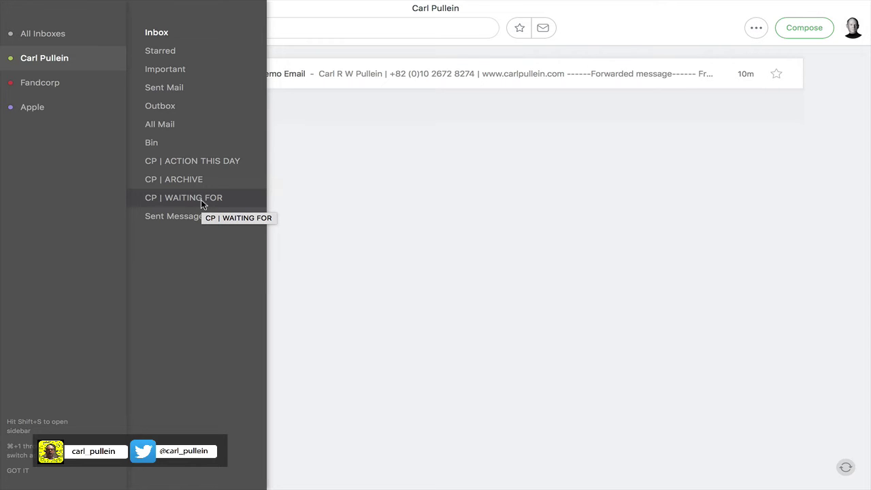
{"action": "left_click", "coordinate": [32, 81]}
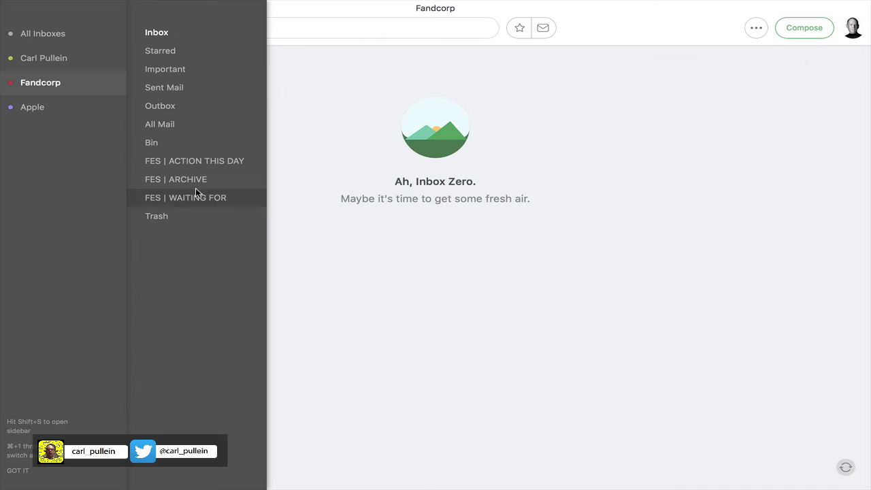
{"action": "left_click", "coordinate": [32, 110]}
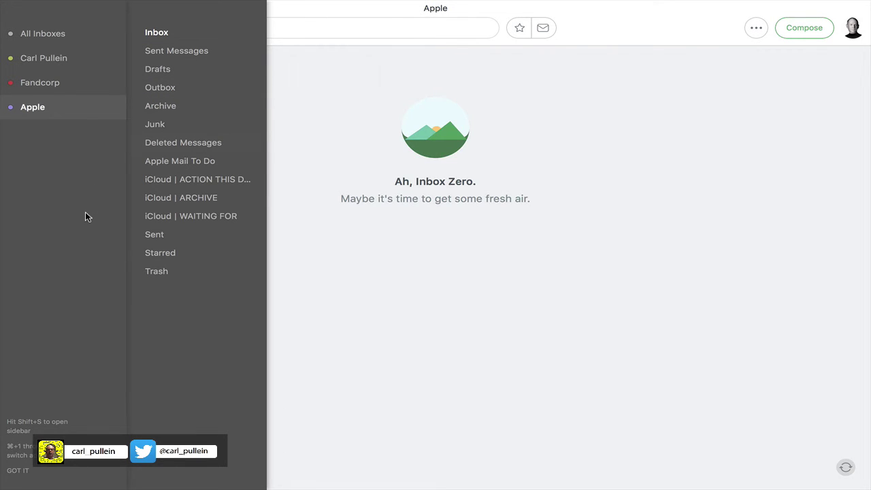
{"action": "left_click", "coordinate": [37, 32]}
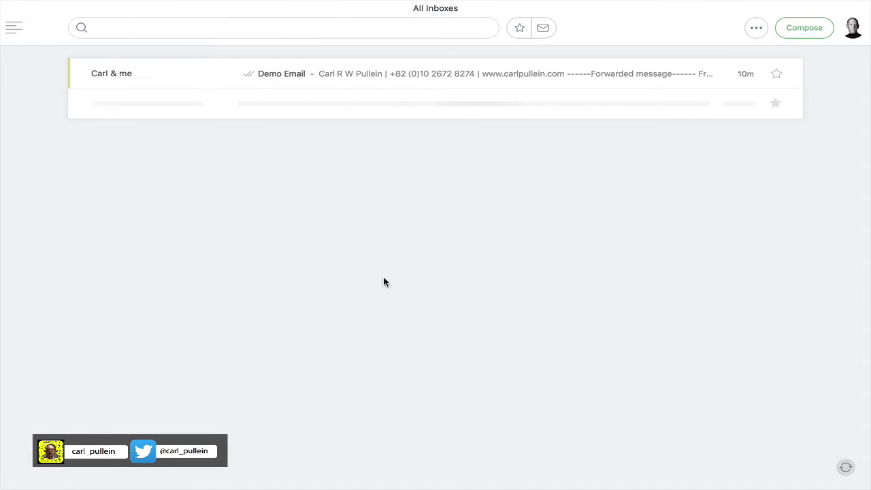
Open the Demo Email thread, expand the original message, discard a stray reply, and show its message menu
{"action": "left_click", "coordinate": [332, 73]}
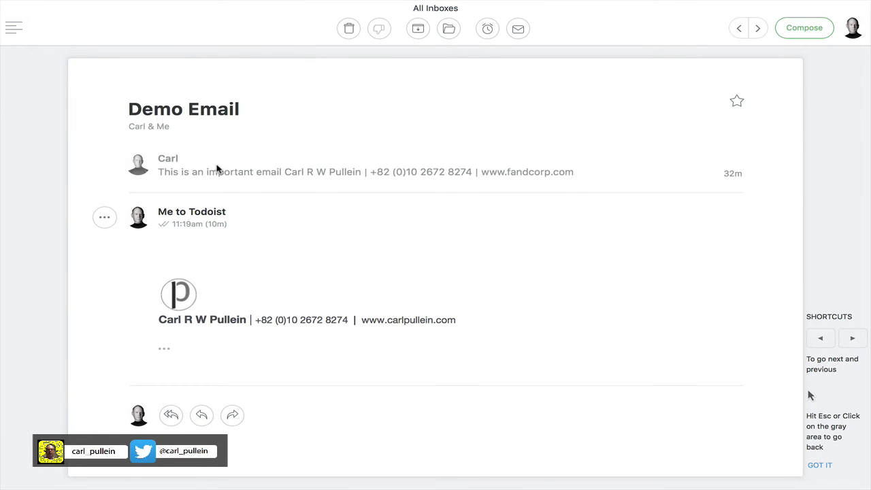
{"action": "left_click", "coordinate": [260, 176]}
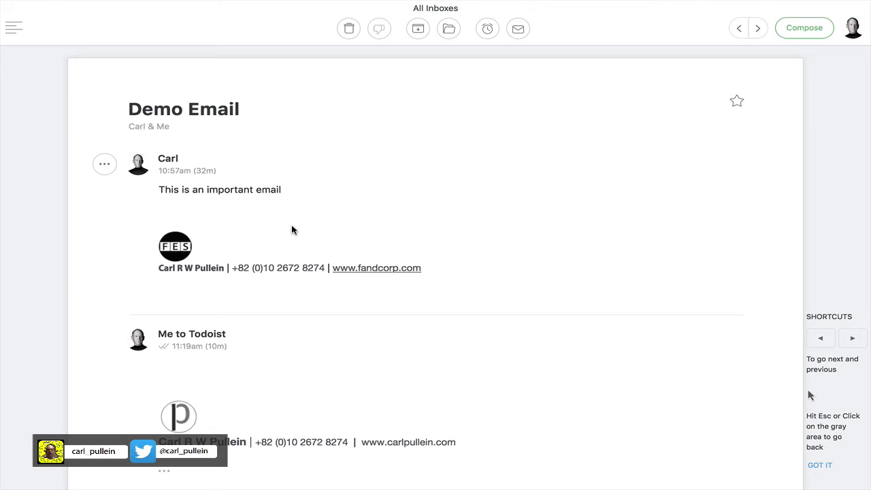
{"action": "key", "text": "r"}
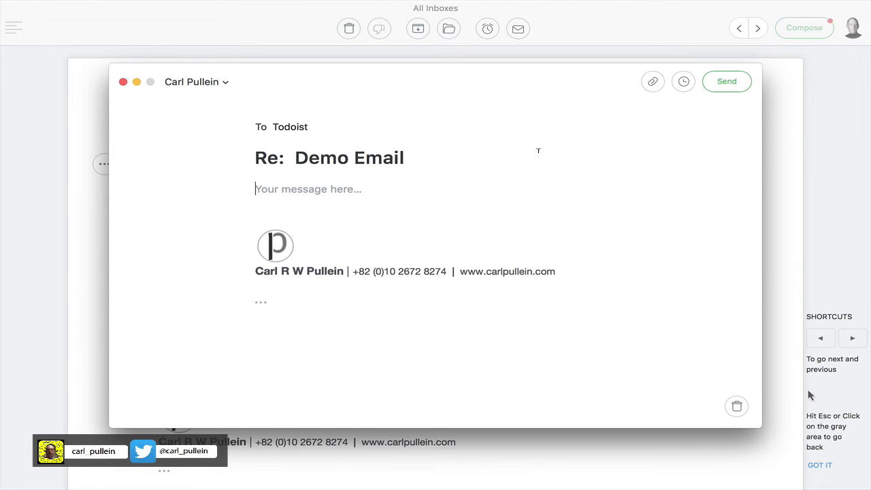
{"action": "left_click", "coordinate": [123, 83]}
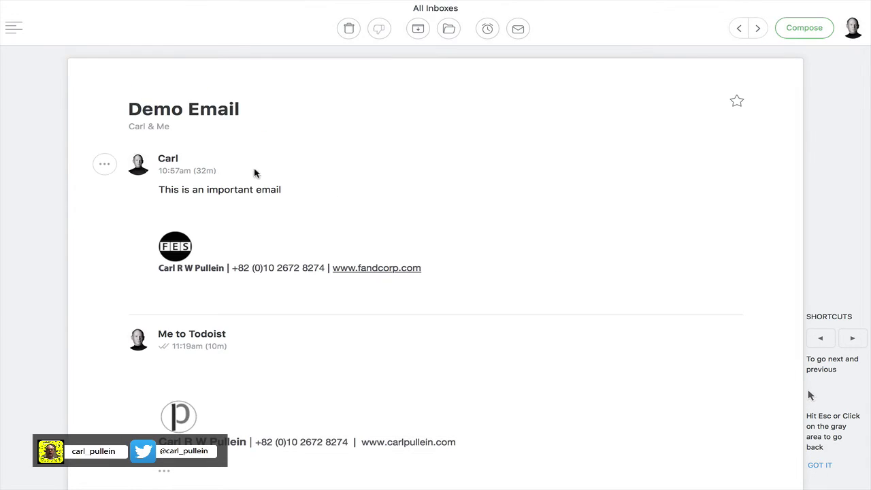
{"action": "left_click", "coordinate": [105, 165]}
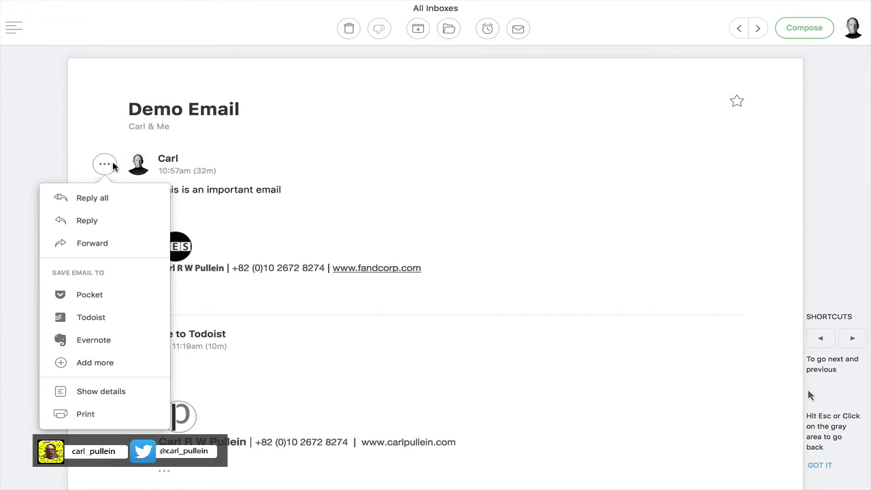
Forward the original Demo Email message to the Todoist address and send it
{"action": "left_click", "coordinate": [107, 245]}
{"action": "type", "text": "todo"}
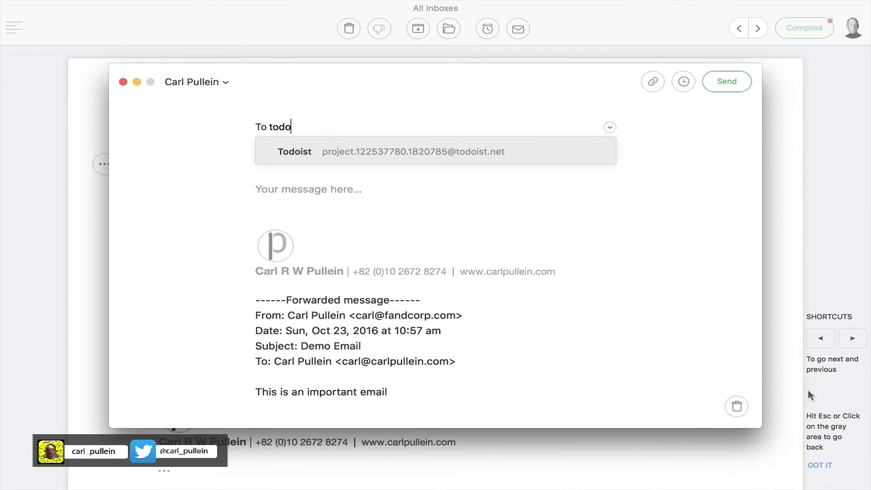
{"action": "key", "text": "Return"}
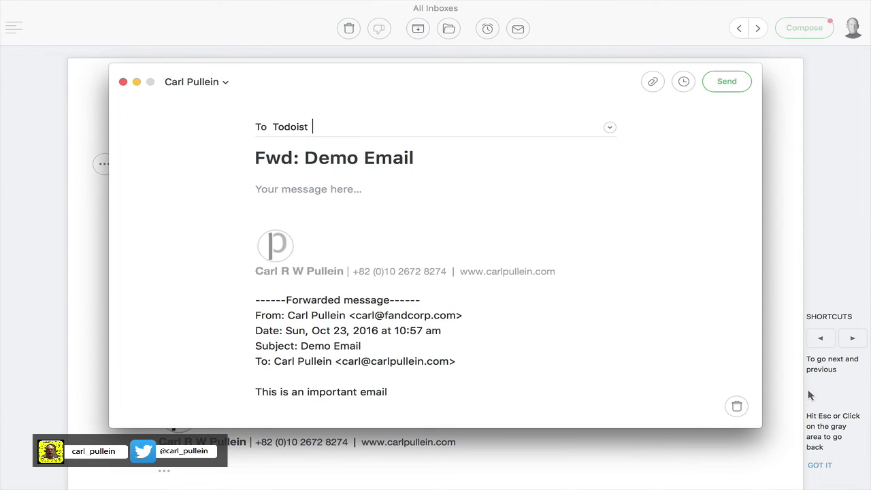
{"action": "key", "text": "super+Return"}
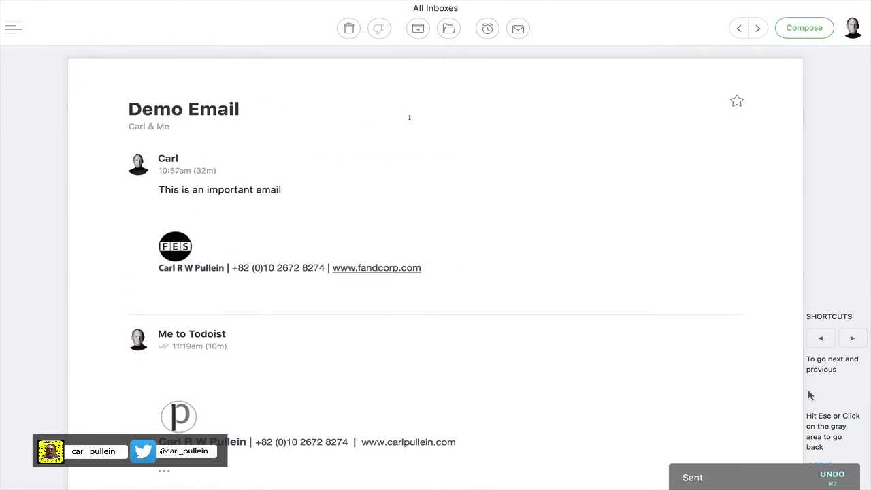
File the Demo Email in CP | ACTION THIS DAY and switch over to Todoist
{"action": "left_click", "coordinate": [449, 31]}
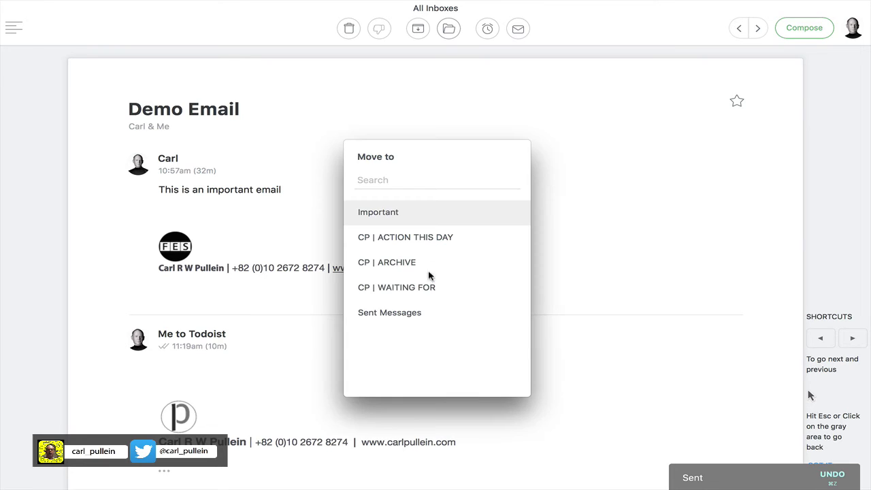
{"action": "left_click", "coordinate": [395, 239]}
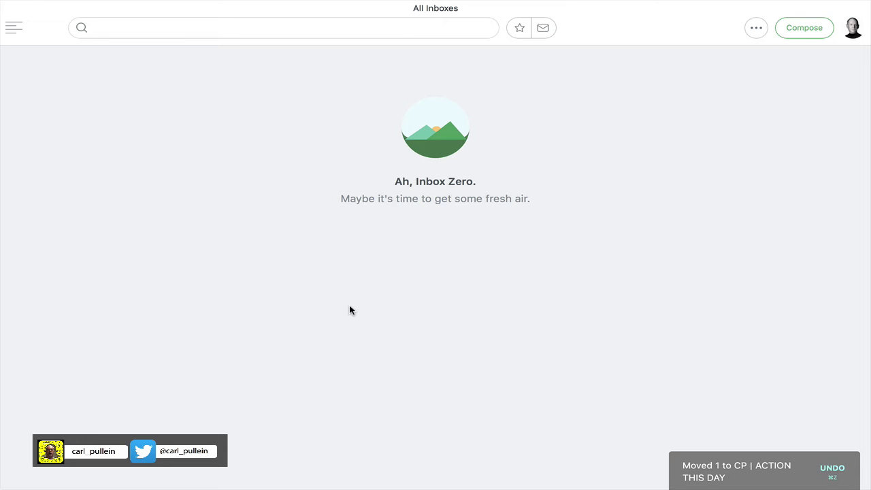
{"action": "key", "text": "ctrl+Right"}
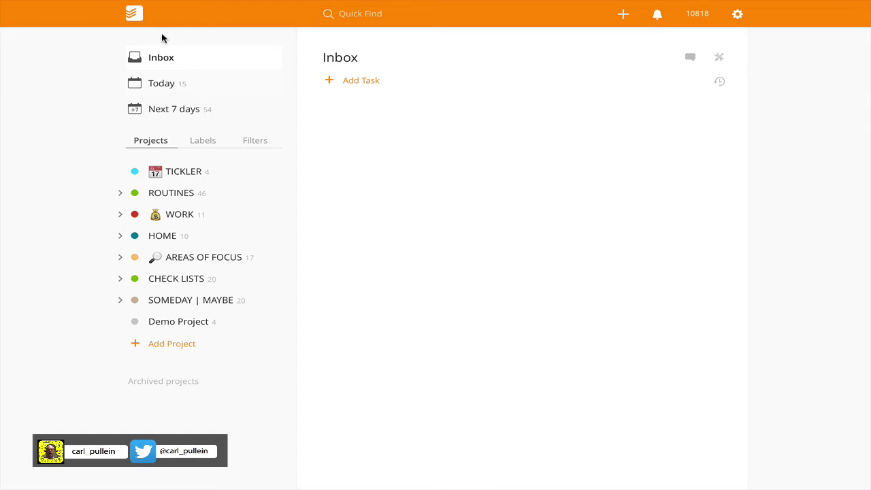
Go to the Todoist Inbox and run Sync from the gear menu to pull in the forwarded task
{"action": "left_click", "coordinate": [134, 16]}
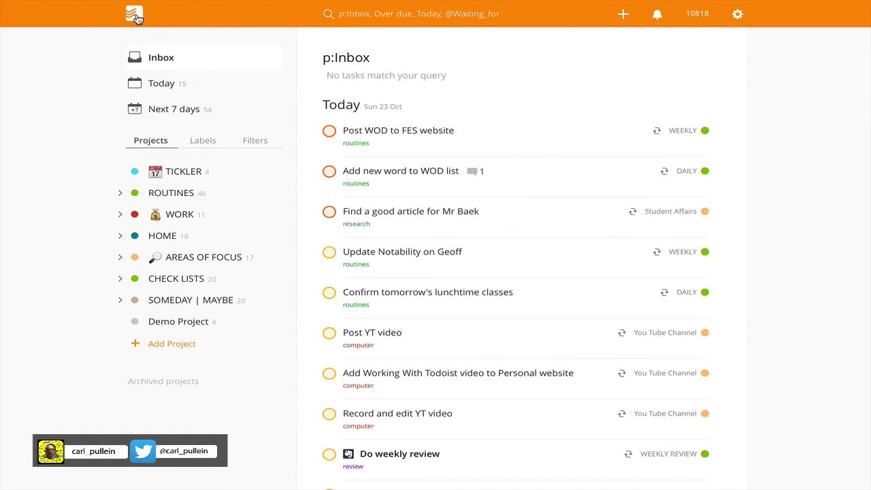
{"action": "left_click", "coordinate": [166, 64]}
{"action": "left_click", "coordinate": [738, 15]}
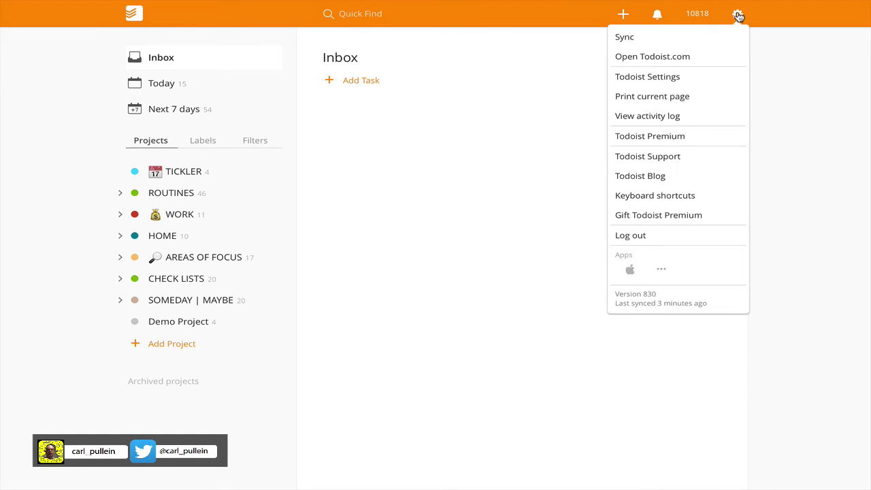
{"action": "left_click", "coordinate": [658, 34]}
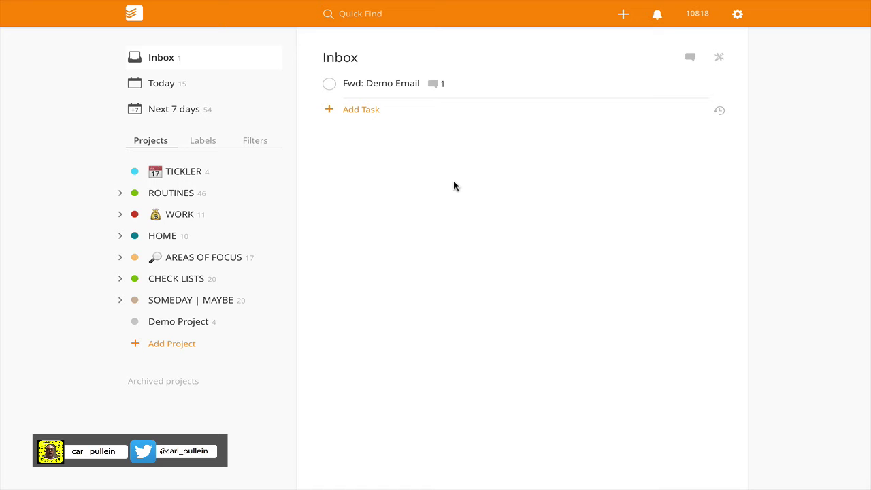
{"action": "left_click", "coordinate": [434, 84]}
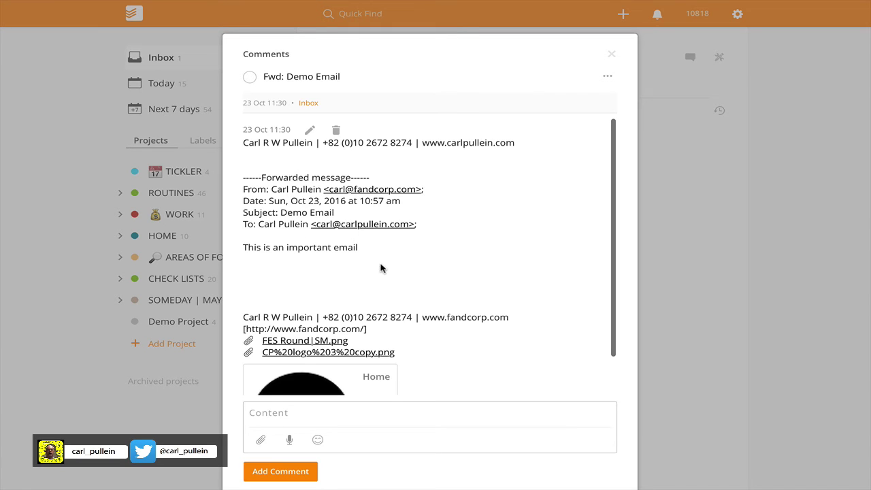
{"action": "left_click", "coordinate": [612, 56]}
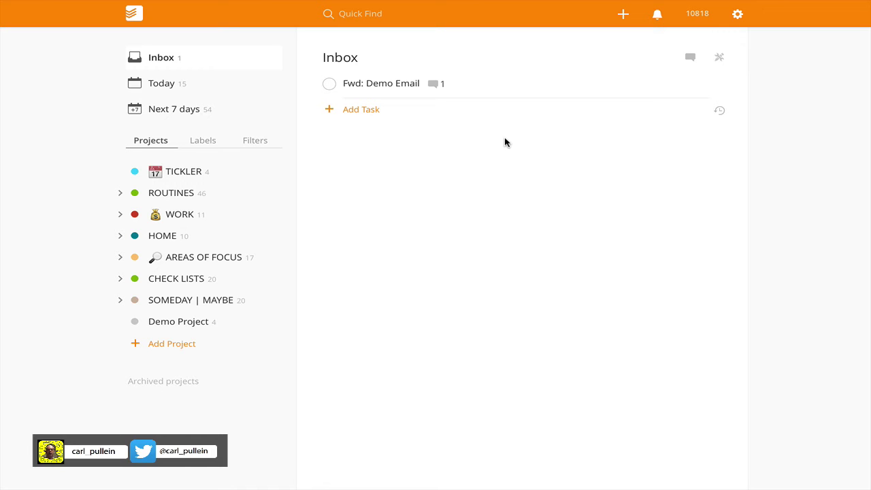
Open the Inbox's sorting and export menu, dismiss it, then reopen it
{"action": "left_click", "coordinate": [720, 60]}
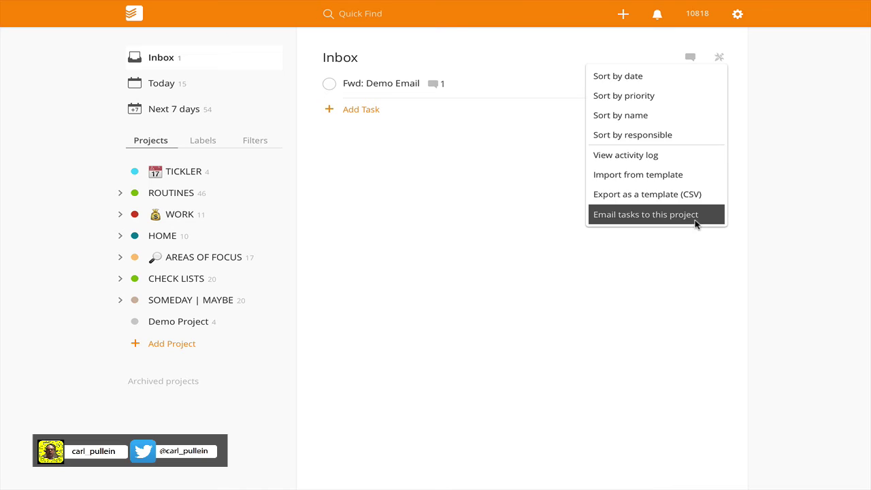
{"action": "left_click", "coordinate": [727, 60]}
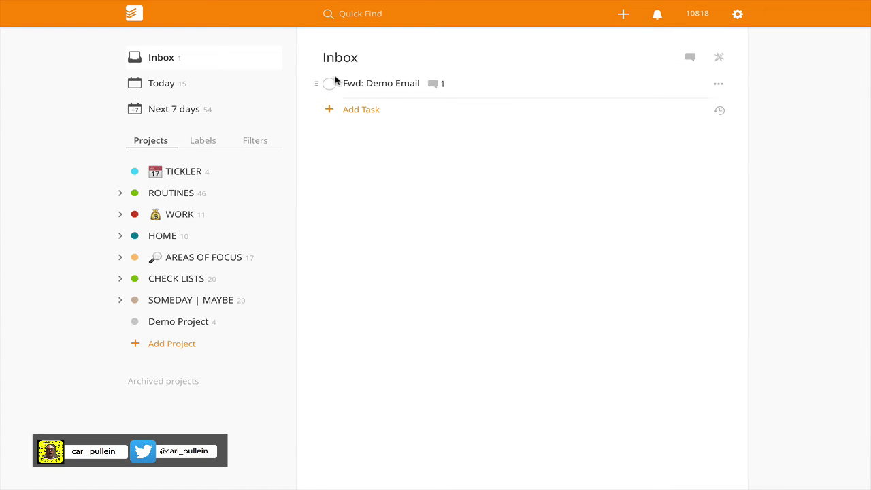
{"action": "left_click", "coordinate": [721, 59]}
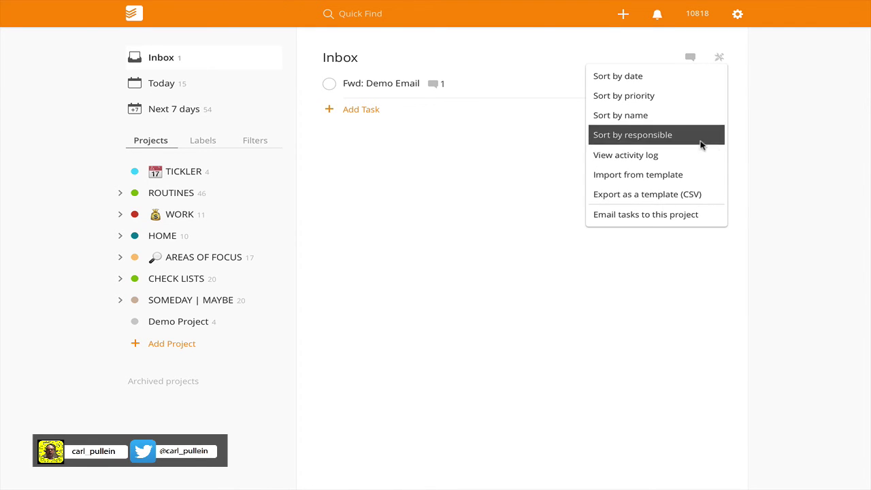
View the Inbox's 'Email tasks to this project' forwarding address, then close that dialog
{"action": "left_click", "coordinate": [678, 216]}
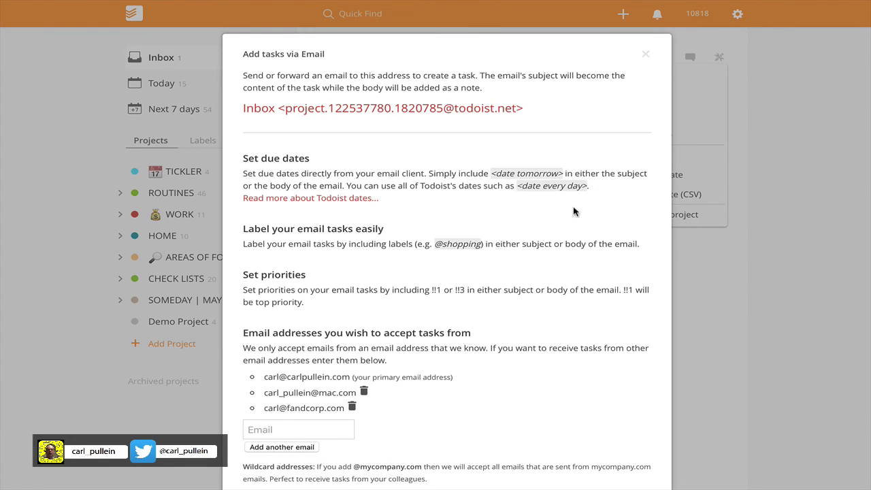
{"action": "left_click", "coordinate": [647, 56]}
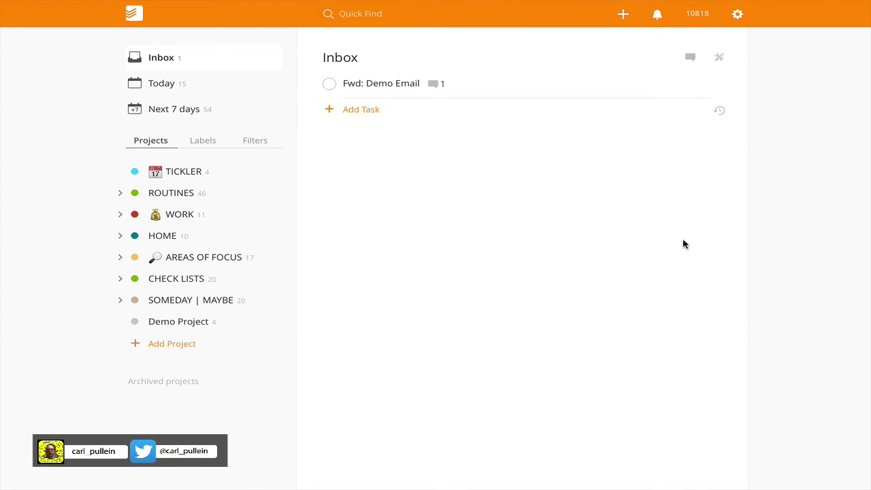
{"action": "left_click", "coordinate": [121, 218]}
{"action": "left_click", "coordinate": [211, 237]}
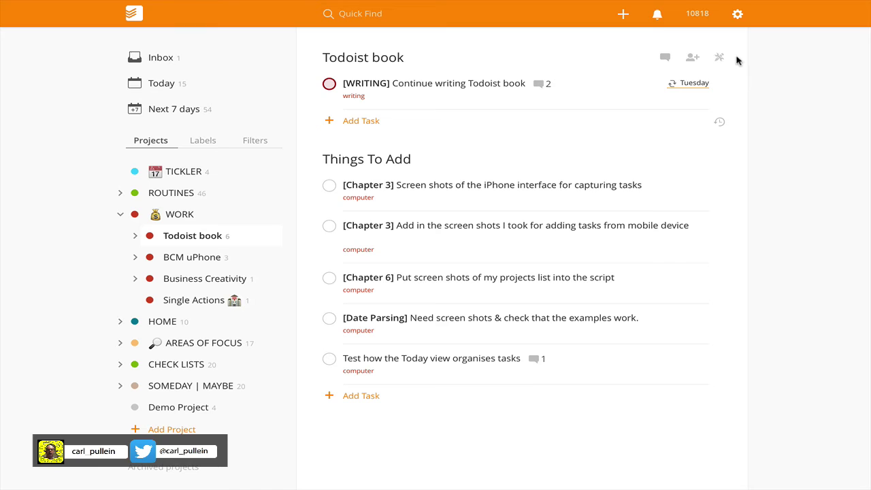
{"action": "left_click", "coordinate": [717, 59]}
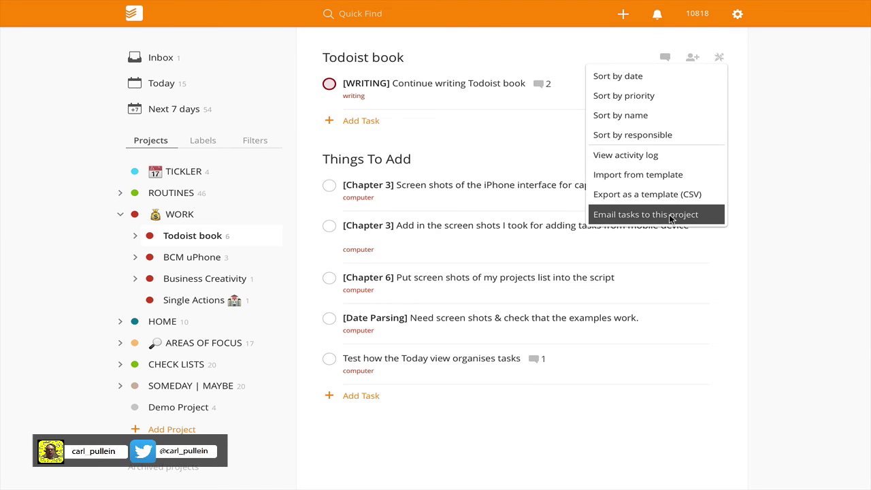
{"action": "left_click", "coordinate": [791, 102]}
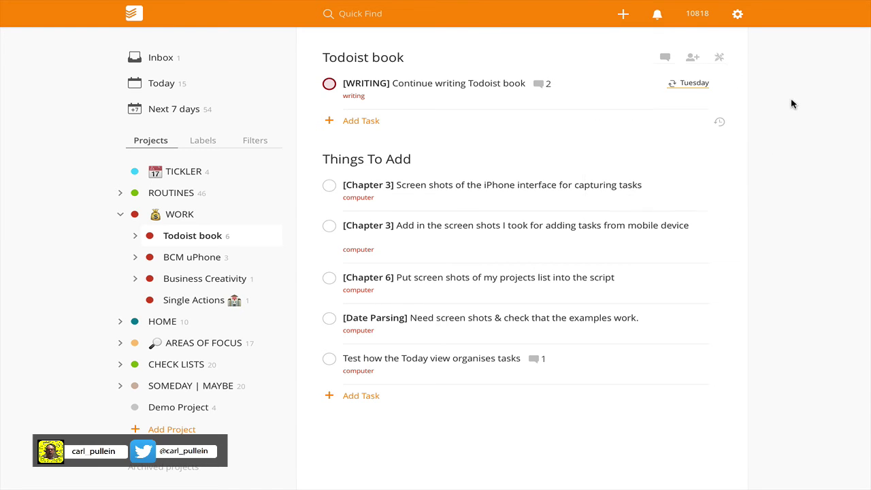
{"action": "left_click", "coordinate": [158, 65]}
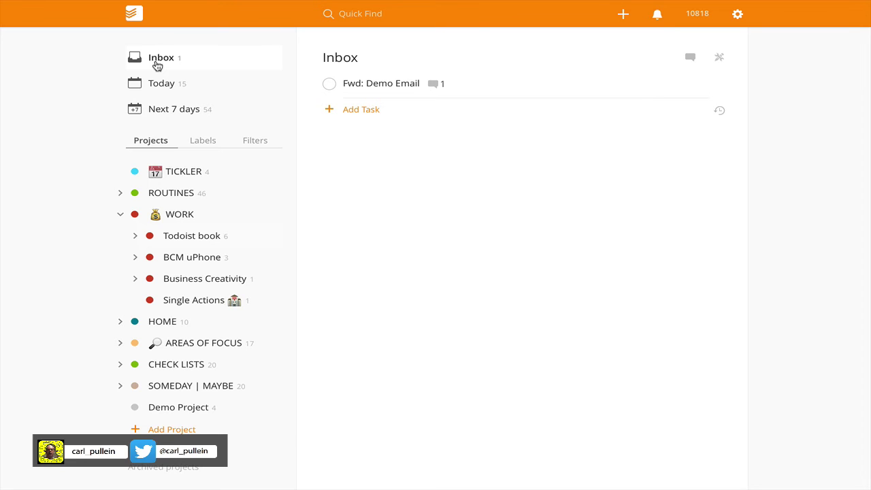
{"action": "left_click", "coordinate": [119, 216]}
{"action": "key", "text": "ctrl+Left"}
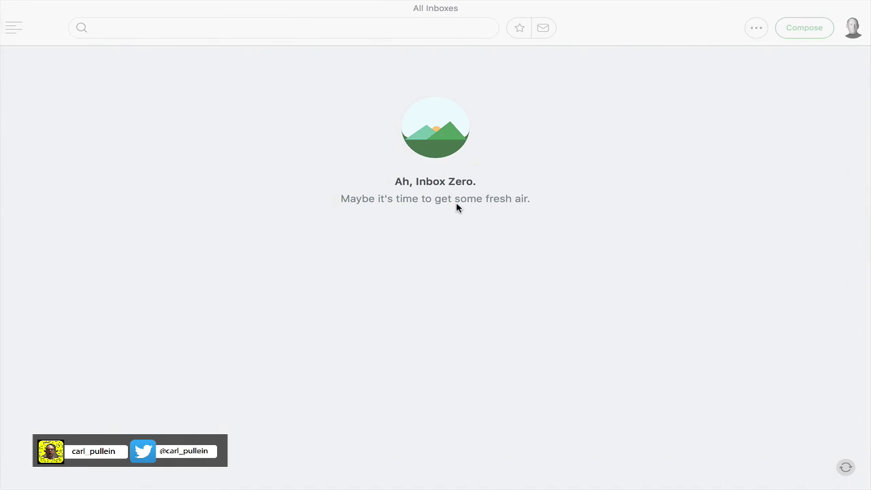
{"action": "left_click", "coordinate": [19, 26]}
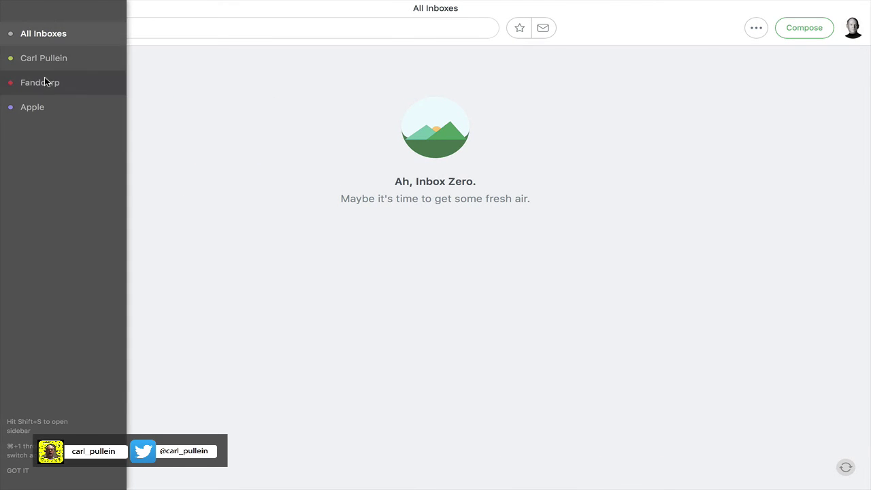
{"action": "left_click", "coordinate": [43, 59]}
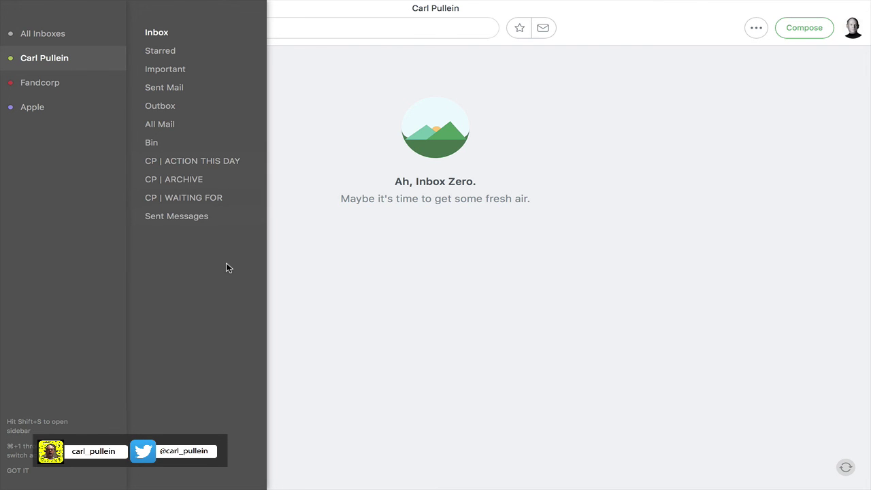
{"action": "key", "text": "ctrl+Right"}
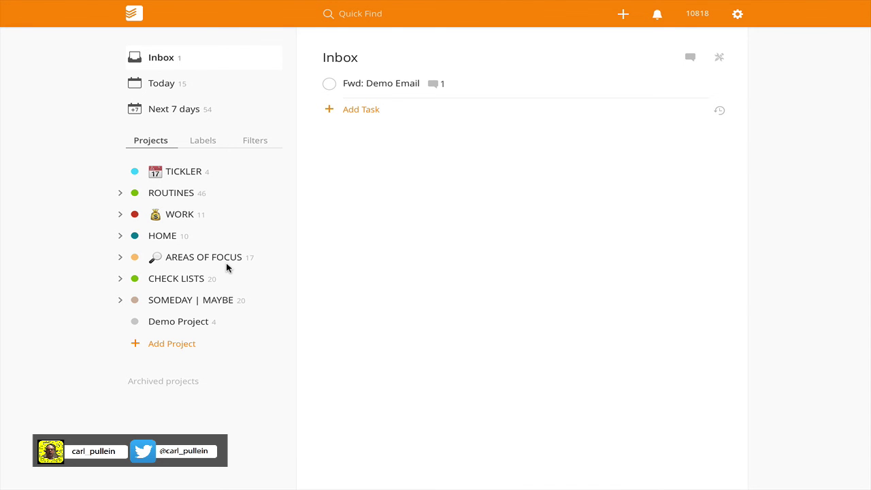
Switch back to Newton Mail and open Demo Email from the CP | ACTION THIS DAY folder
{"action": "key", "text": "ctrl+Left"}
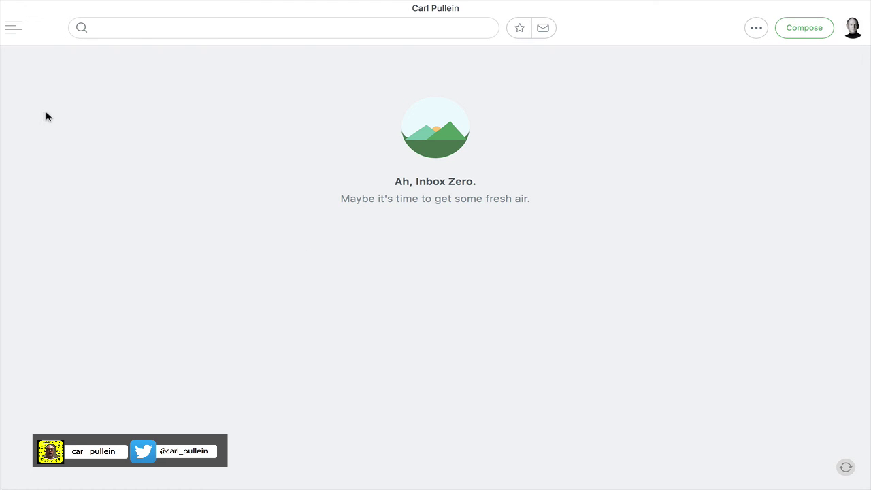
{"action": "left_click", "coordinate": [19, 28]}
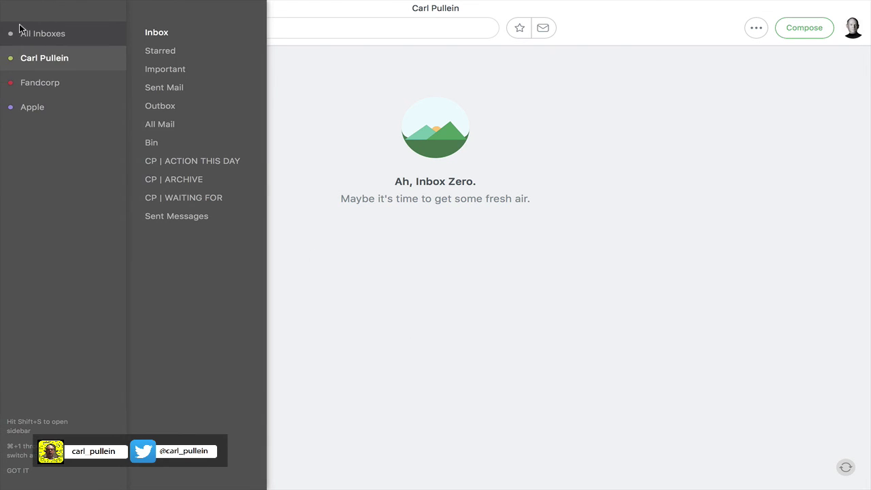
{"action": "left_click", "coordinate": [193, 161]}
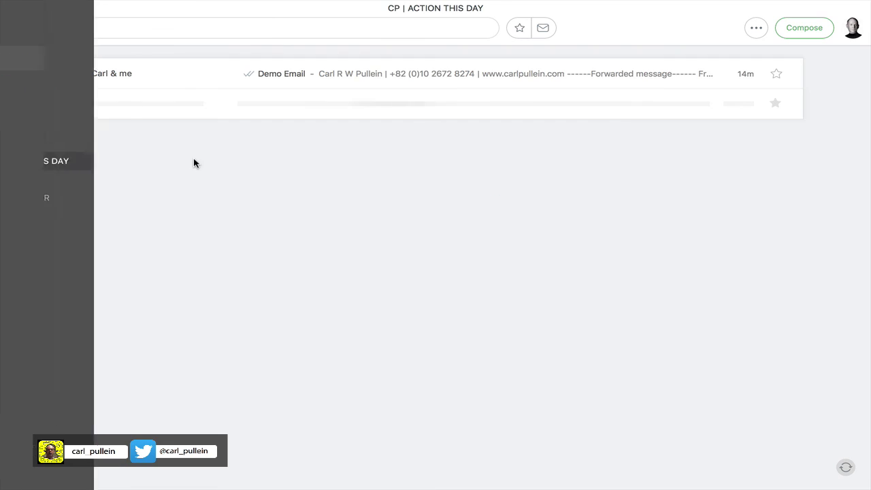
{"action": "left_click", "coordinate": [387, 73]}
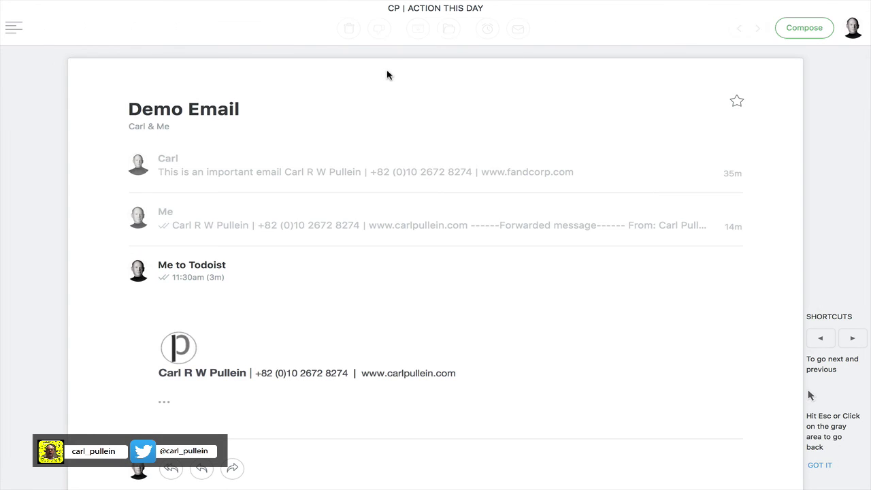
{"action": "mouse_move", "coordinate": [347, 286]}
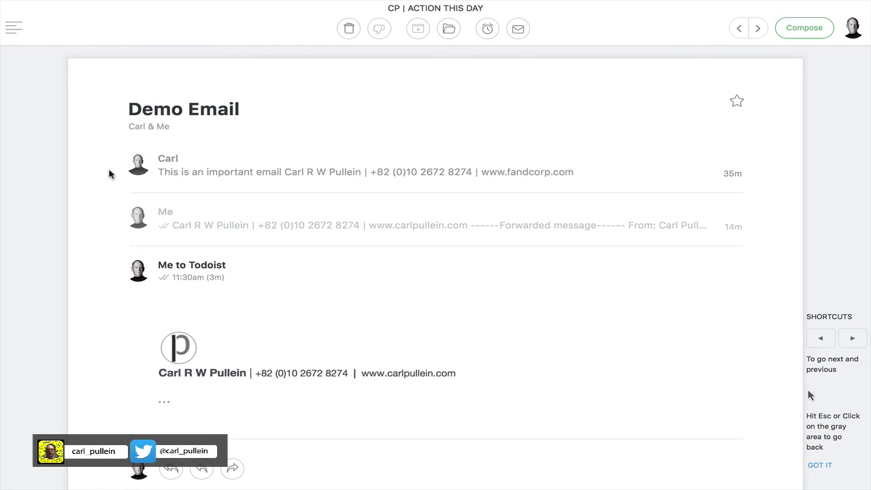
Expand the original message, dismiss its options without choosing, and close the conversation
{"action": "left_click", "coordinate": [147, 170]}
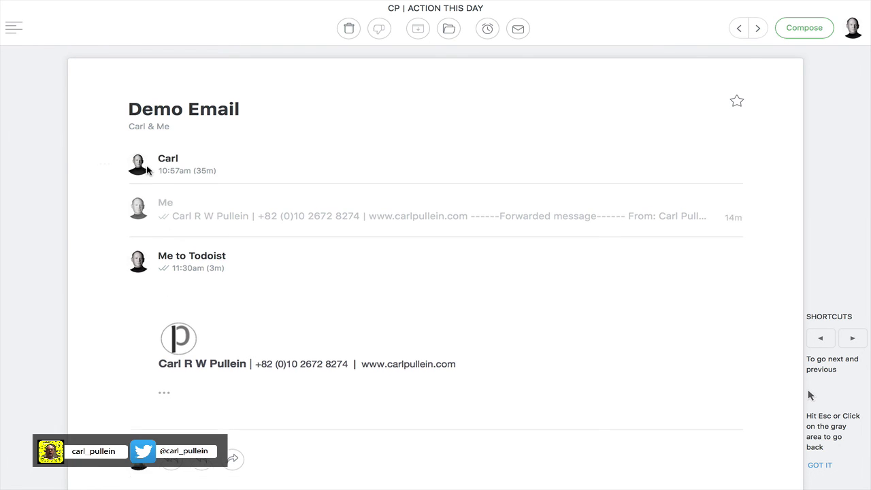
{"action": "left_click", "coordinate": [104, 164]}
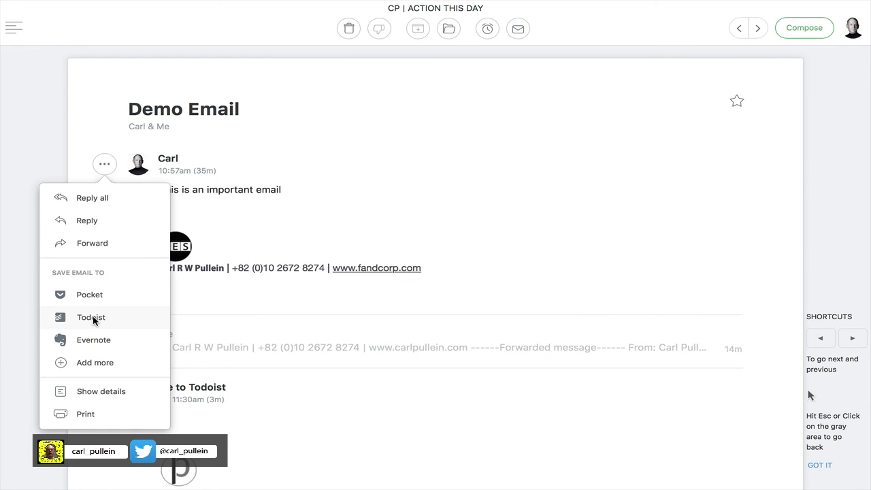
{"action": "left_click", "coordinate": [329, 315]}
{"action": "left_click", "coordinate": [819, 97]}
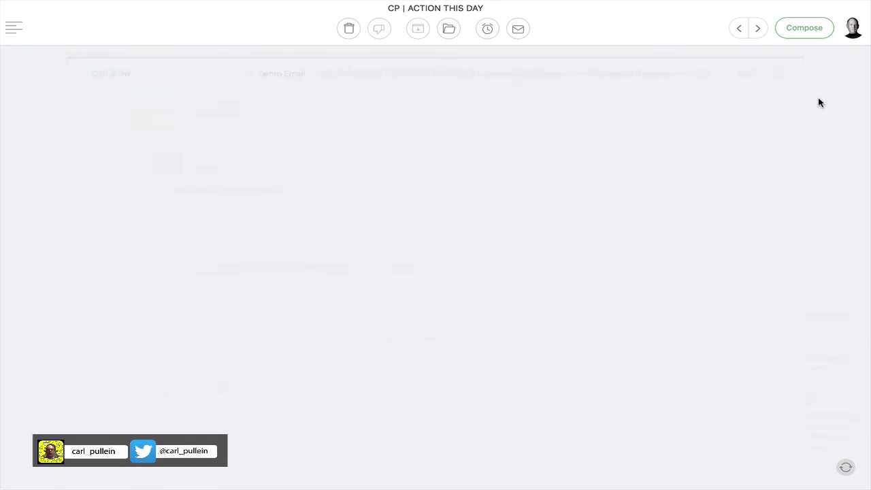
Flip to the Todoist Inbox, then back to Newton Mail's CP | ACTION THIS DAY folder
{"action": "key", "text": "ctrl+Right"}
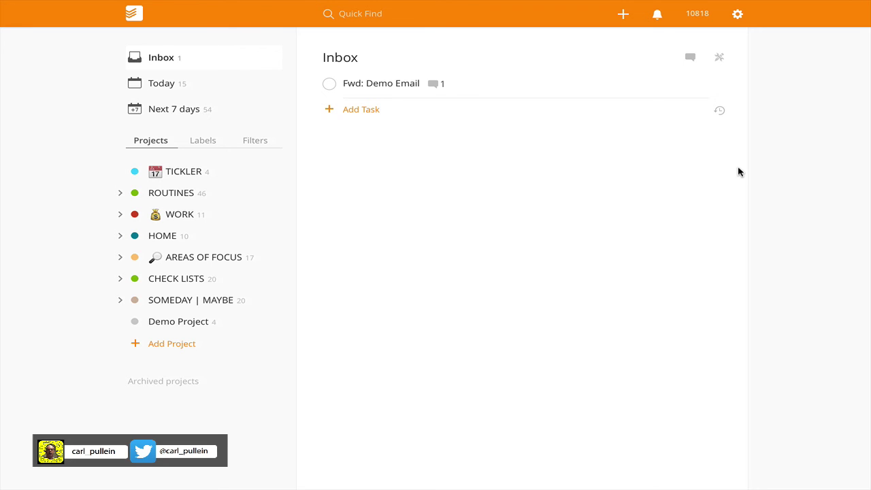
{"action": "key", "text": "ctrl+Left"}
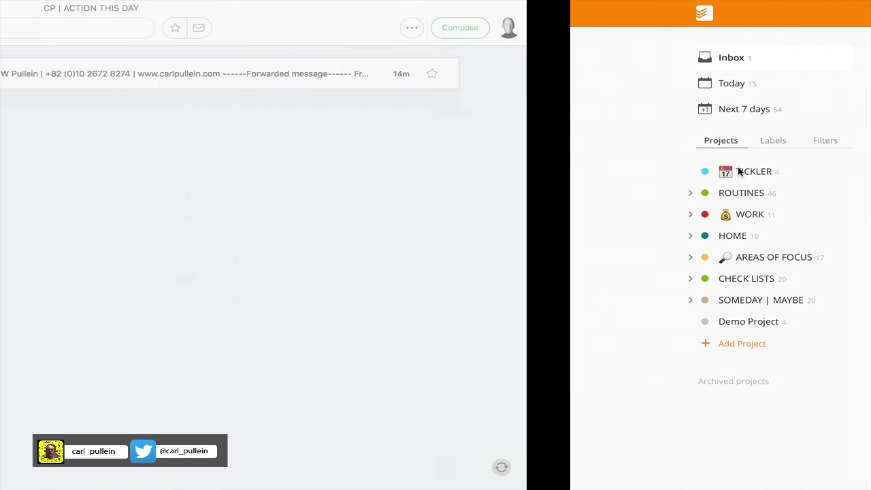